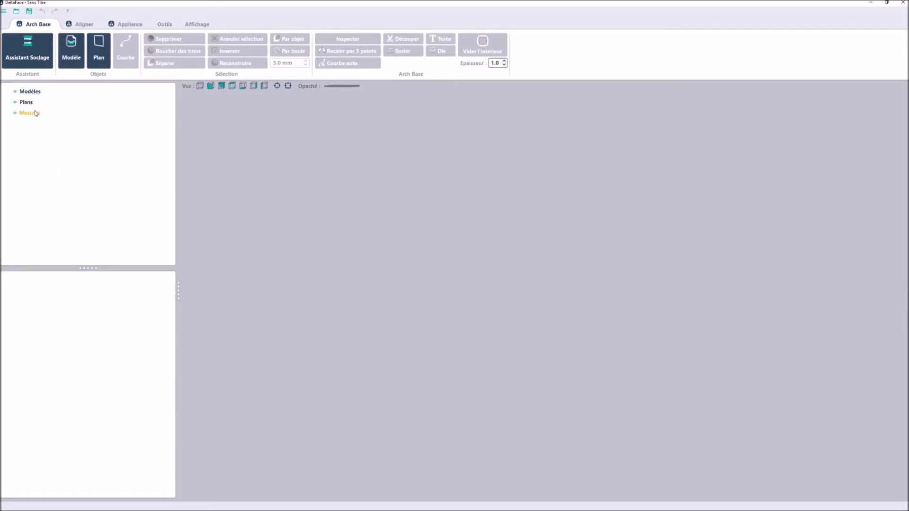
# Start the basing assistant and complete the identification with the patient's name, reference comment, doctor and the 10/10/2019 date enabled.
pyautogui.click(27, 51)
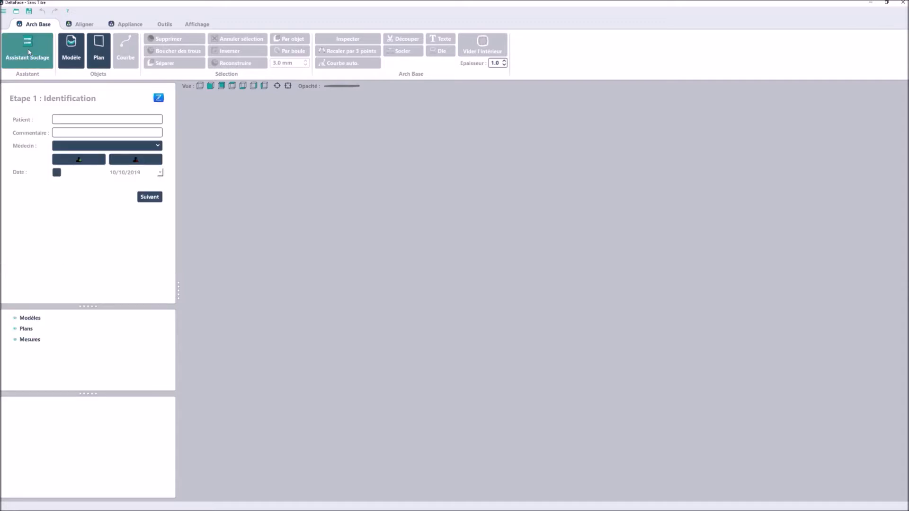
pyautogui.click(120, 120)
pyautogui.write('Mr dupont')
pyautogui.press('Tab')
pyautogui.write('ref 489')
pyautogui.click(124, 148)
pyautogui.click(95, 162)
pyautogui.click(57, 172)
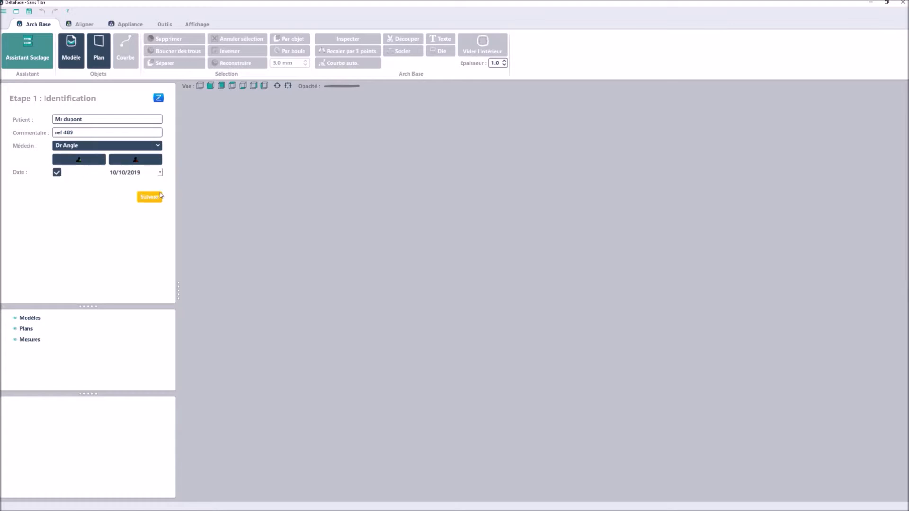
pyautogui.click(158, 200)
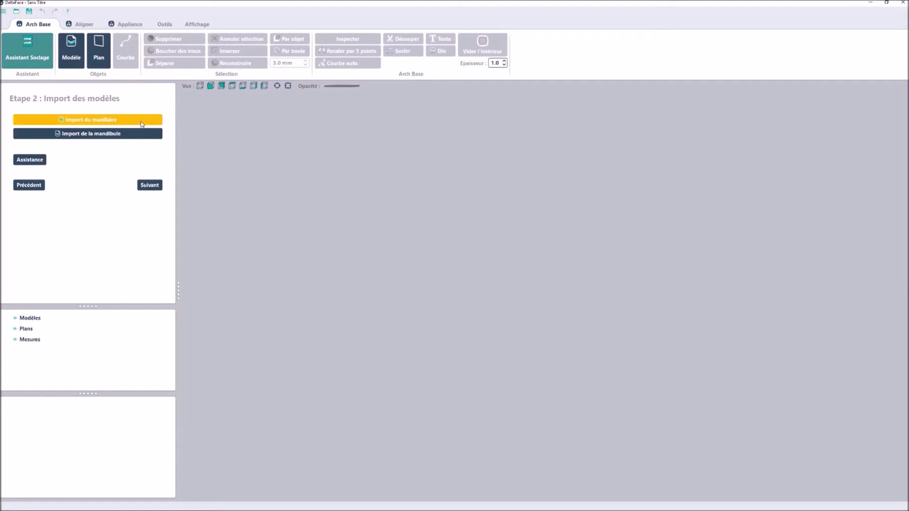
# Import Maxilla.stl as the maxillary model and simplify its mesh.
pyautogui.click(148, 120)
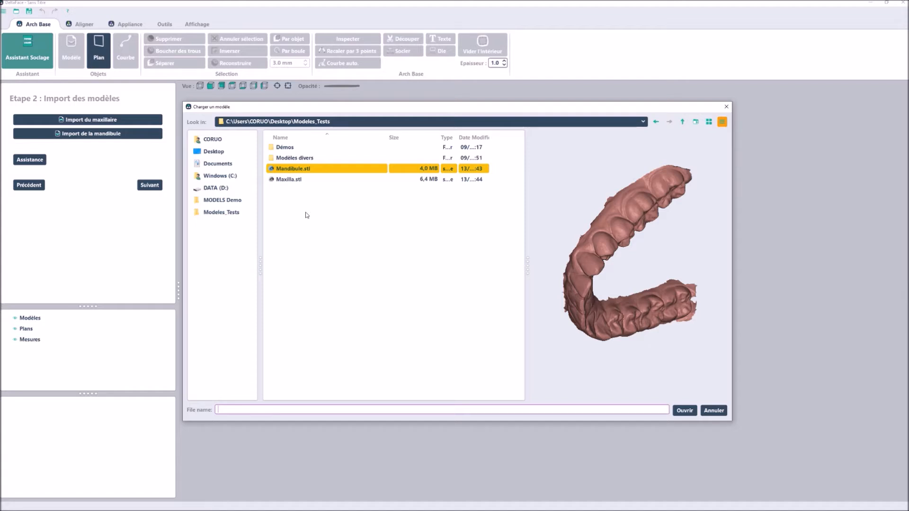
pyautogui.doubleClick(289, 180)
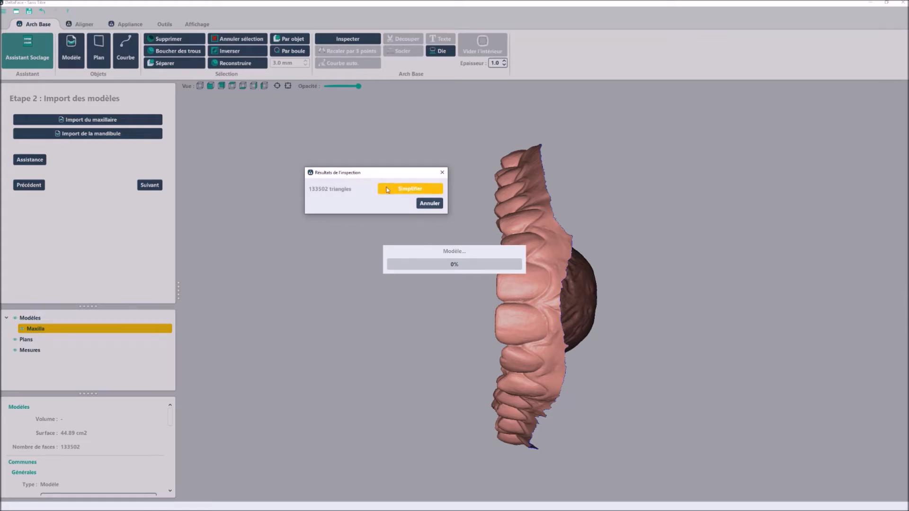
pyautogui.click(387, 189)
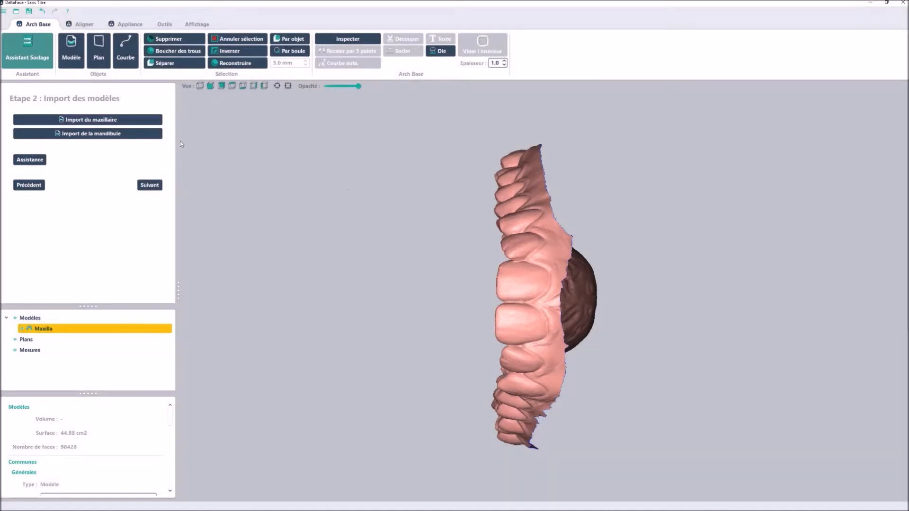
# Import Mandibule.stl as the mandibular model and advance to the occlusion stage.
pyautogui.click(152, 136)
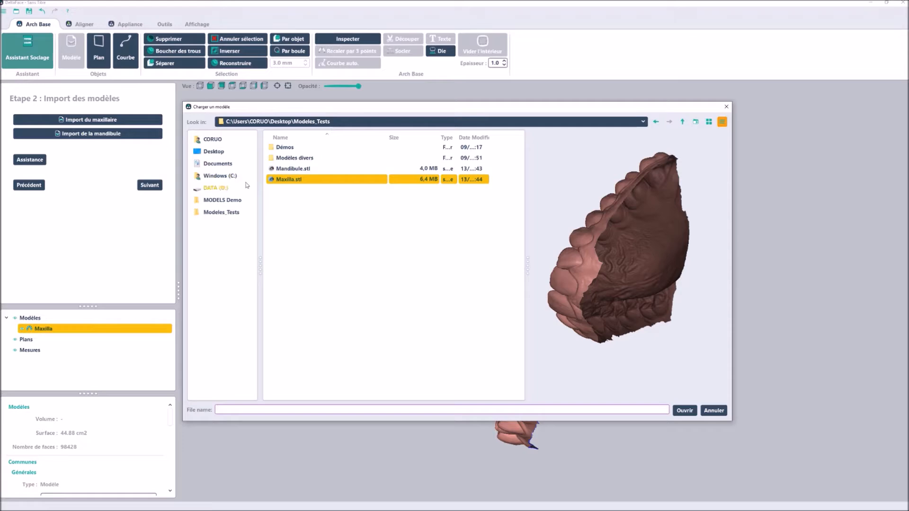
pyautogui.doubleClick(292, 169)
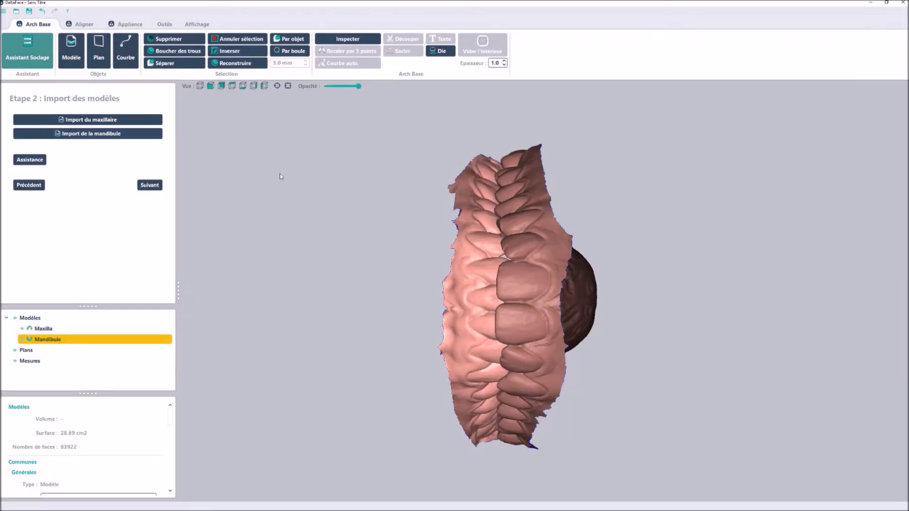
pyautogui.click(150, 186)
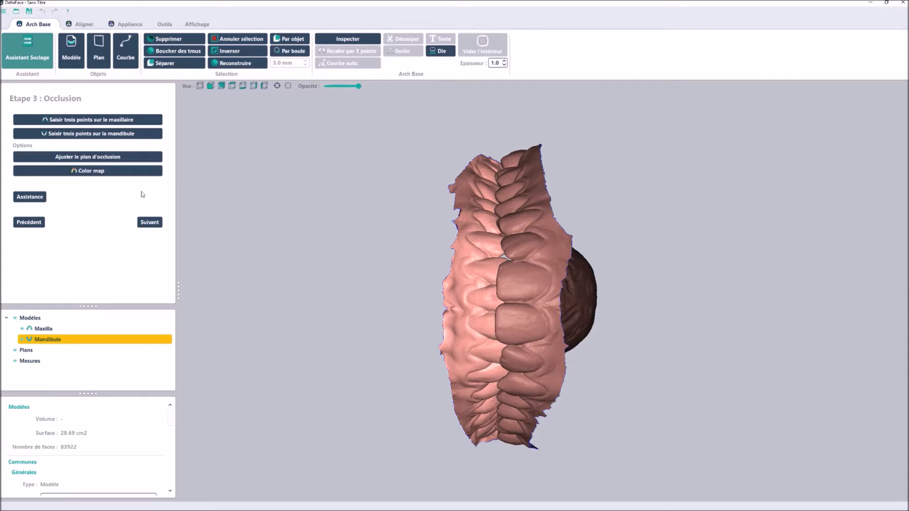
# Define the maxillary occlusion with three points on the arch, from the molars to the incisors.
pyautogui.click(153, 119)
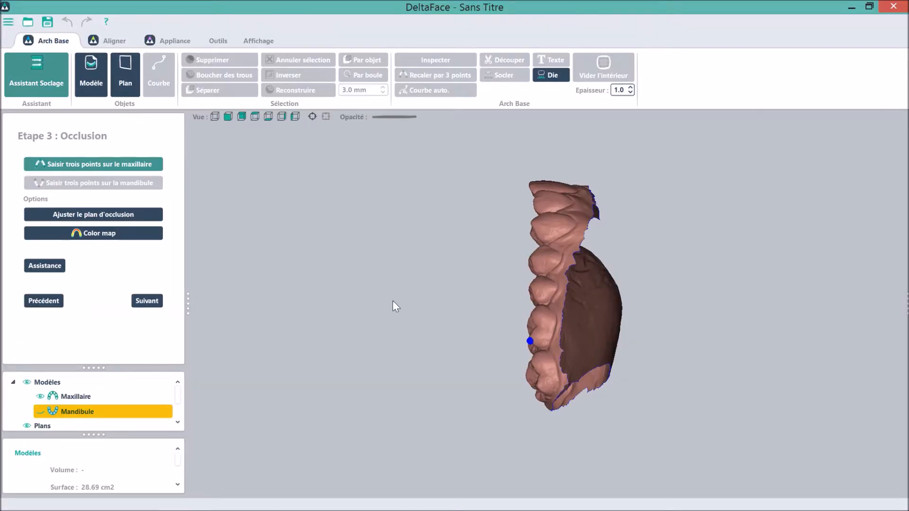
pyautogui.moveTo(546, 335)
pyautogui.mouseDown(button='middle')
pyautogui.moveTo(635, 342)
pyautogui.moveTo(671, 326)
pyautogui.moveTo(696, 366)
pyautogui.moveTo(635, 347)
pyautogui.moveTo(645, 354)
pyautogui.mouseUp(button='middle')
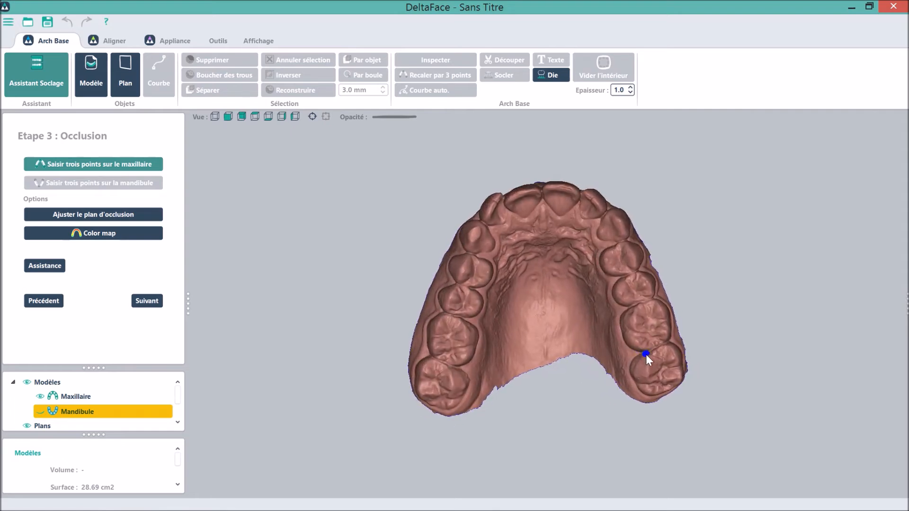
pyautogui.click(635, 321)
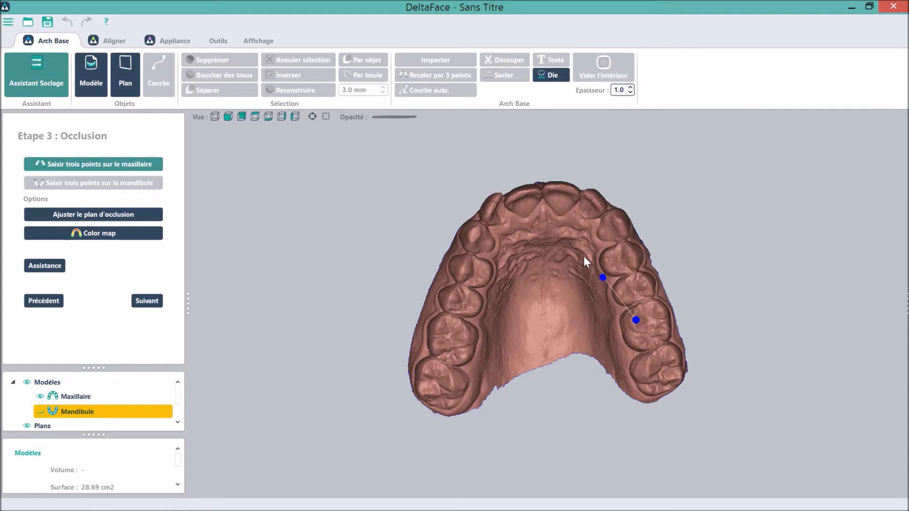
pyautogui.click(542, 198)
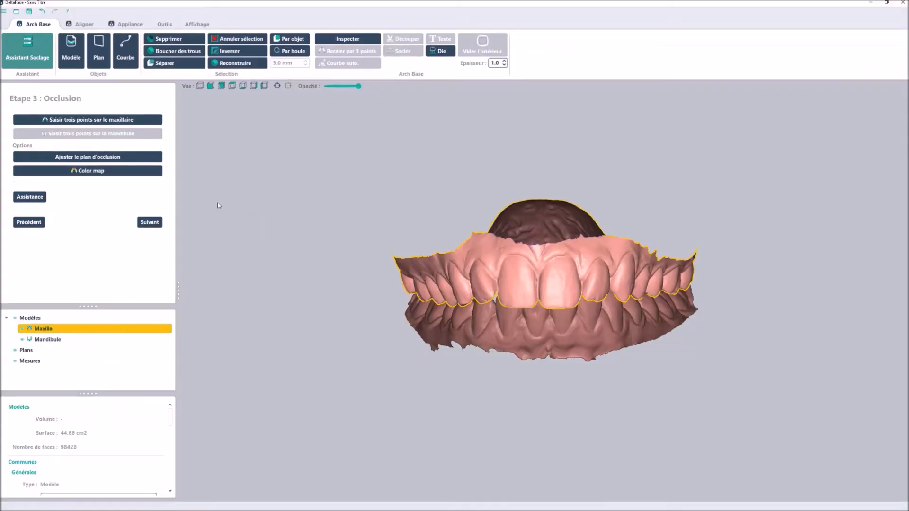
# Activate the occlusion plane adjustment, display the color map of both arches, and advance to border cleaning.
pyautogui.click(154, 157)
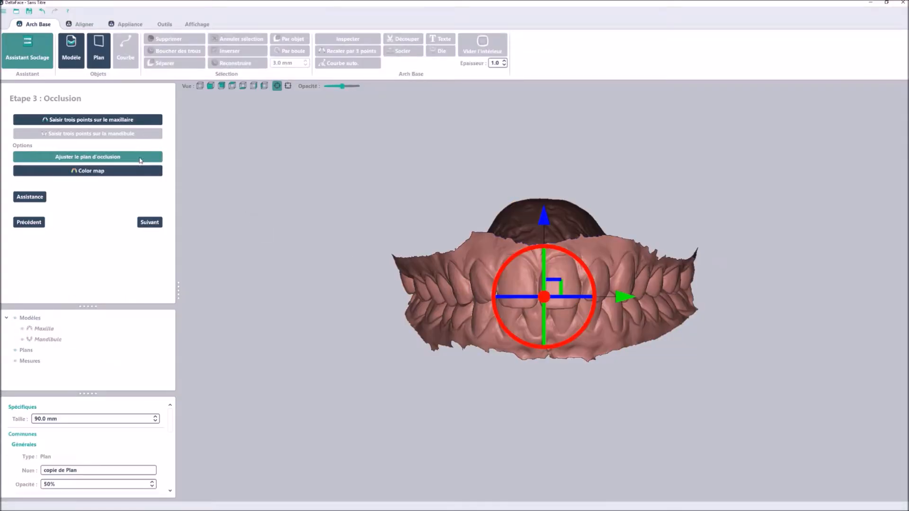
pyautogui.moveTo(432, 267)
pyautogui.mouseDown()
pyautogui.moveTo(447, 272)
pyautogui.moveTo(437, 274)
pyautogui.mouseUp()
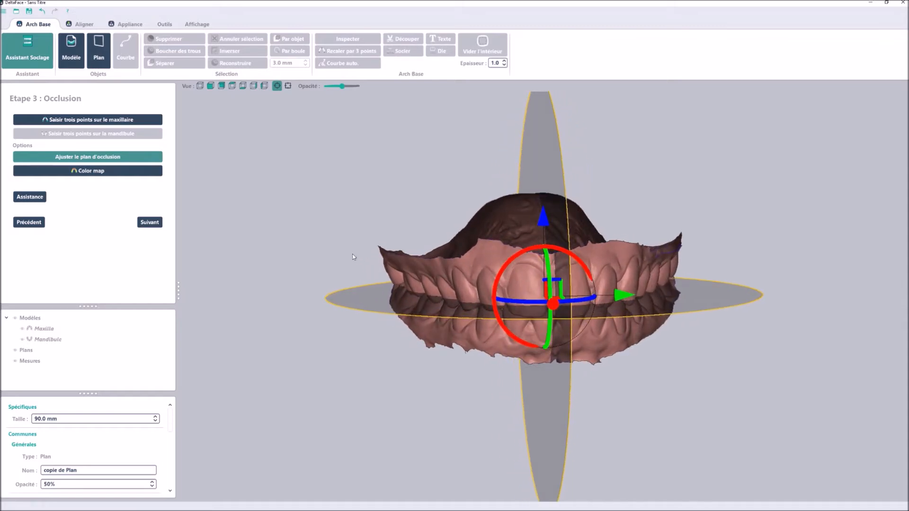
pyautogui.click(139, 172)
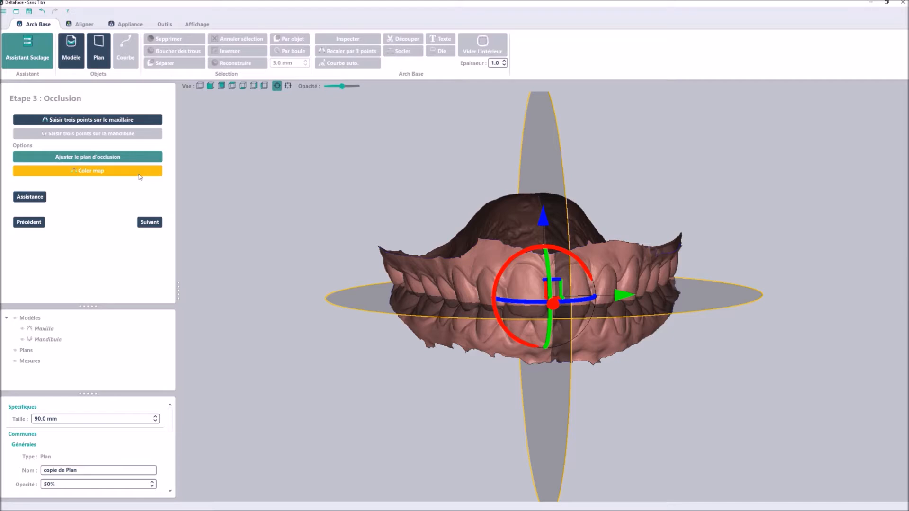
pyautogui.moveTo(821, 188)
pyautogui.mouseDown()
pyautogui.moveTo(798, 193)
pyautogui.moveTo(842, 205)
pyautogui.moveTo(812, 191)
pyautogui.mouseUp()
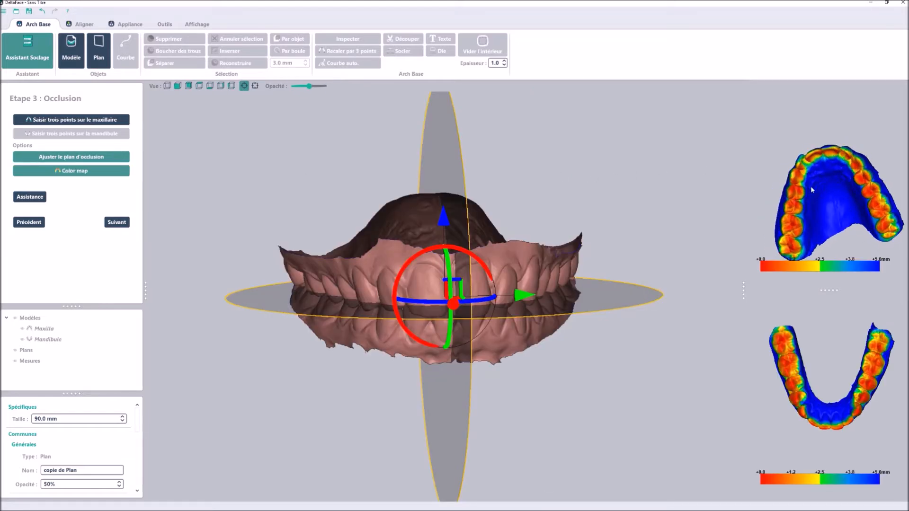
pyautogui.click(117, 223)
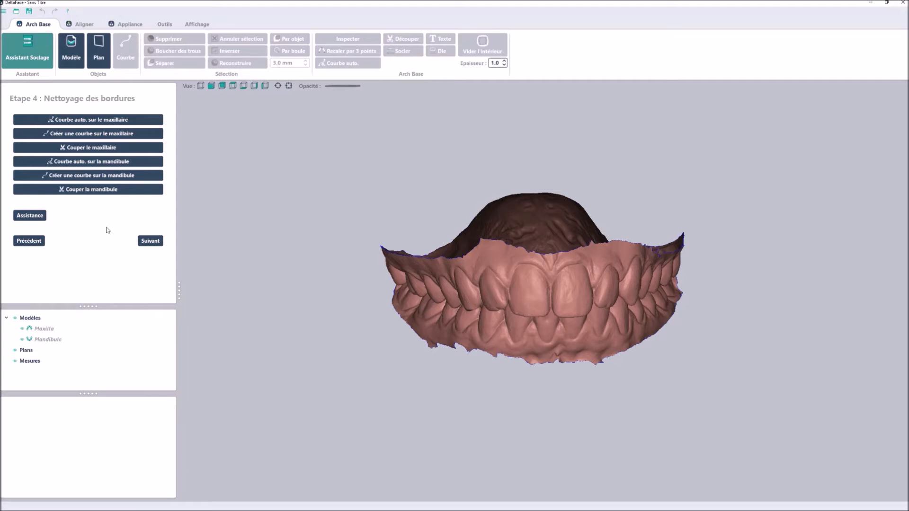
# Generate an automatic curve on the maxilla, correct its invalid red point, and cut the maxillary border along it.
pyautogui.click(137, 122)
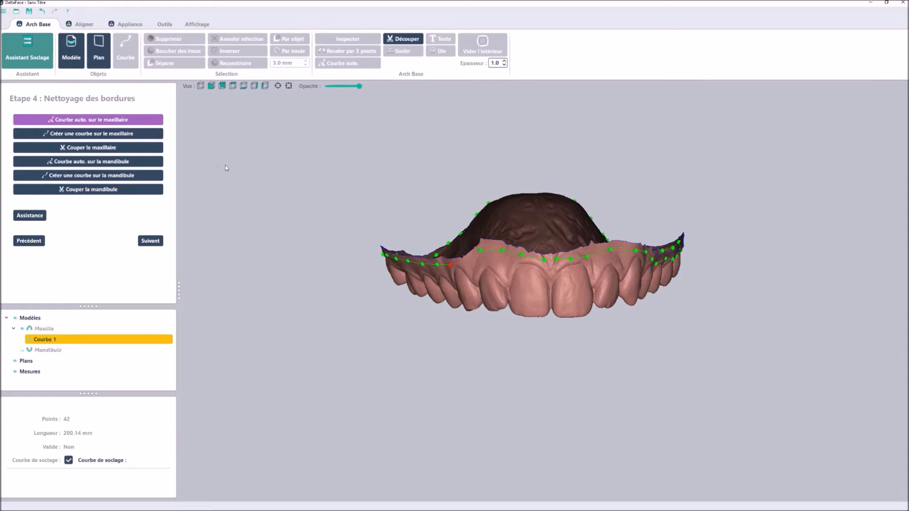
pyautogui.scroll(2, 484, 286)
pyautogui.scroll(1, 484, 286)
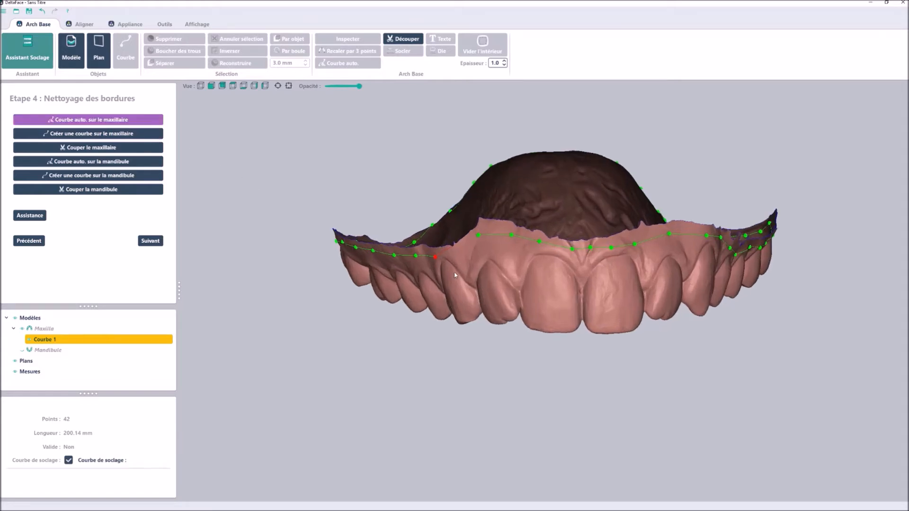
pyautogui.moveTo(435, 257); pyautogui.dragTo(446, 254)
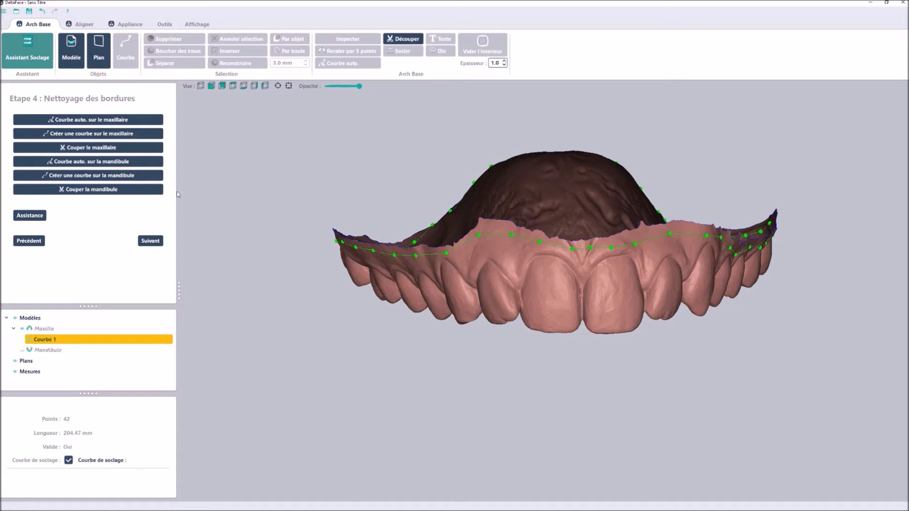
pyautogui.click(142, 149)
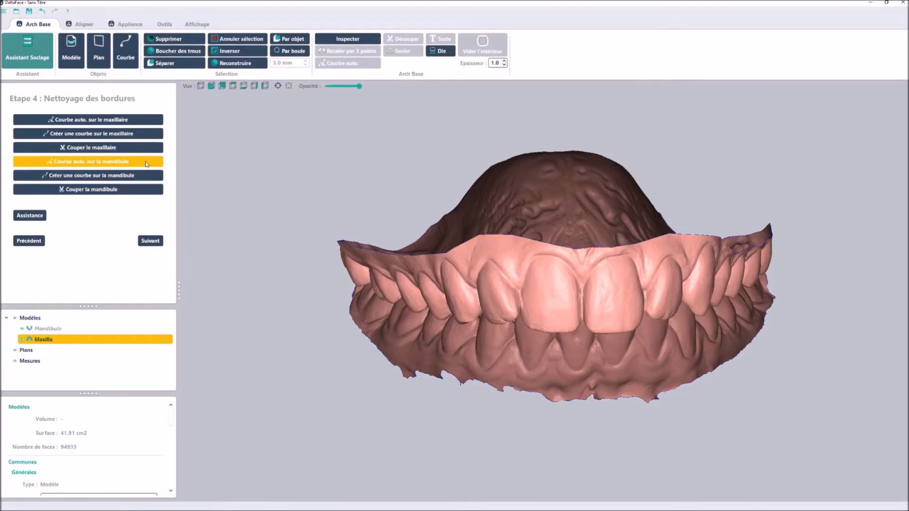
# Generate an automatic curve on the mandible, cut its border along it, and advance to the basing stage.
pyautogui.click(147, 163)
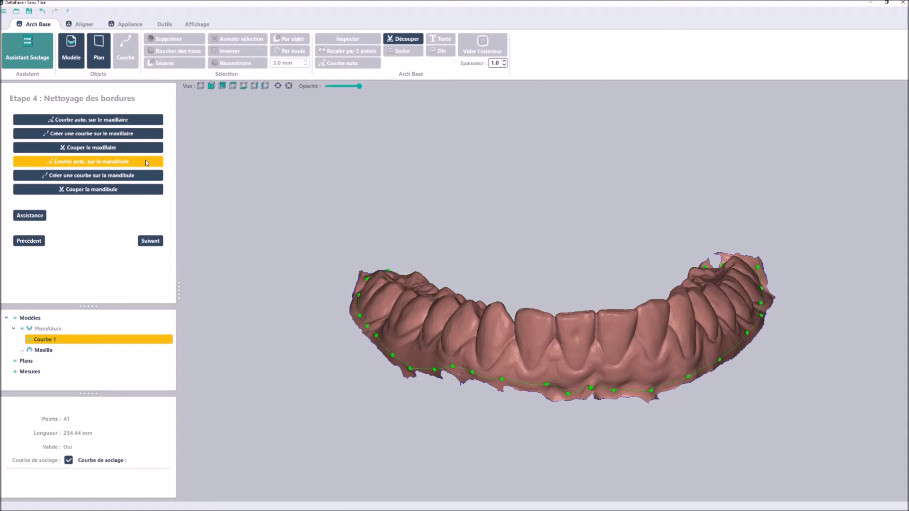
pyautogui.click(146, 190)
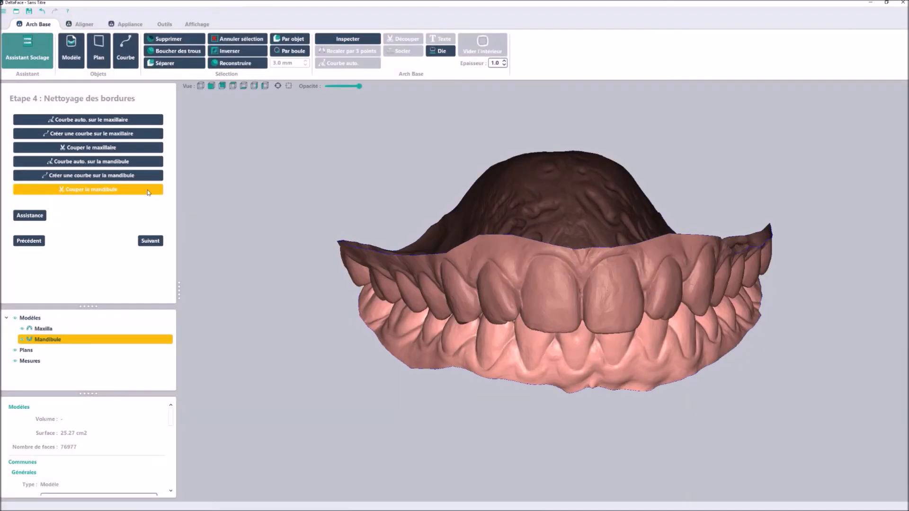
pyautogui.moveTo(527, 288)
pyautogui.mouseDown(button='middle')
pyautogui.moveTo(505, 272)
pyautogui.moveTo(520, 290)
pyautogui.mouseUp(button='middle')
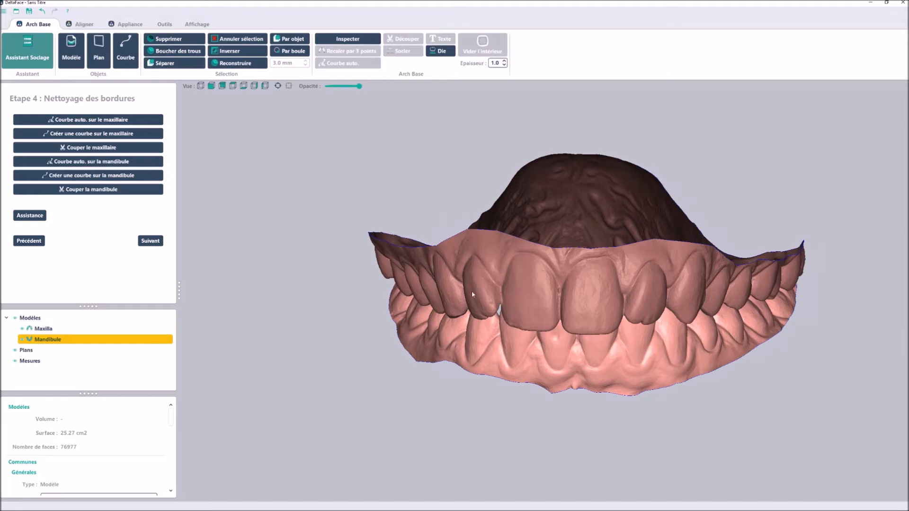
pyautogui.click(151, 241)
# Preview the Travail and Plan base types around the arches and return to the Étude base.
pyautogui.moveTo(395, 370); pyautogui.dragTo(421, 375, button='middle')
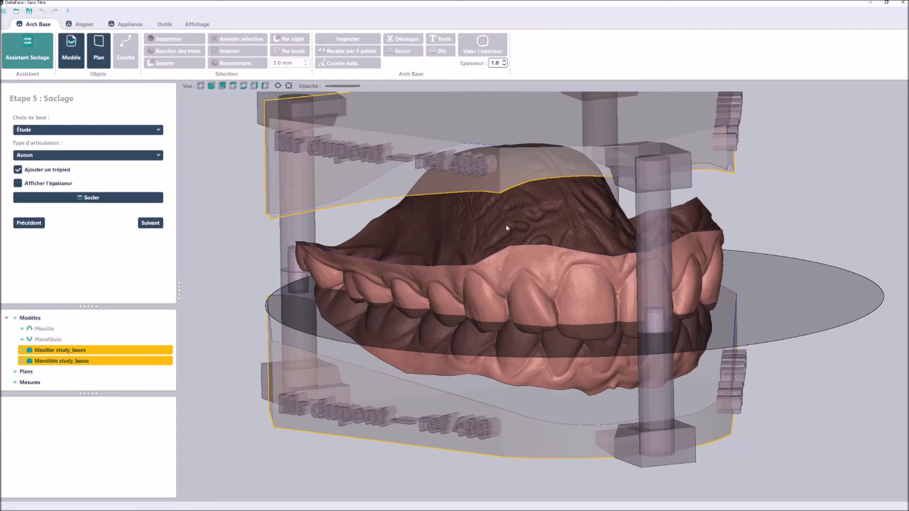
pyautogui.moveTo(505, 223); pyautogui.dragTo(492, 258, button='middle')
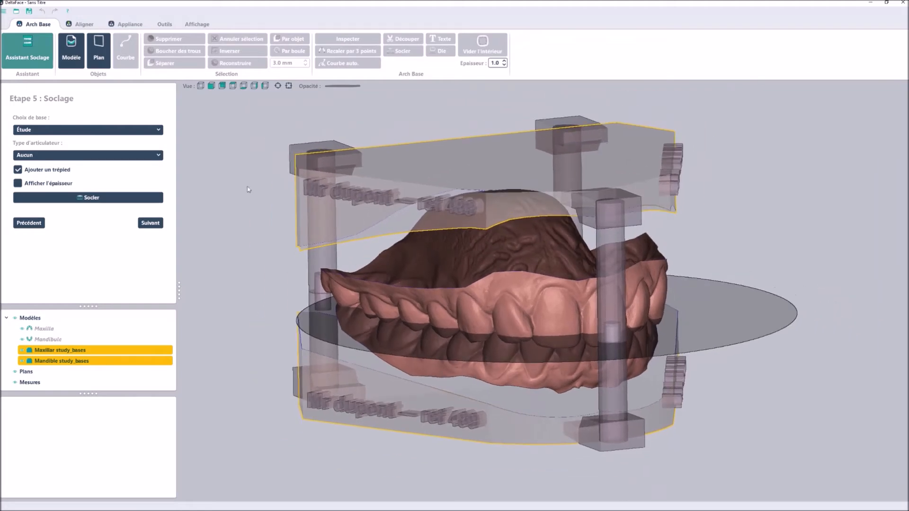
pyautogui.click(160, 133)
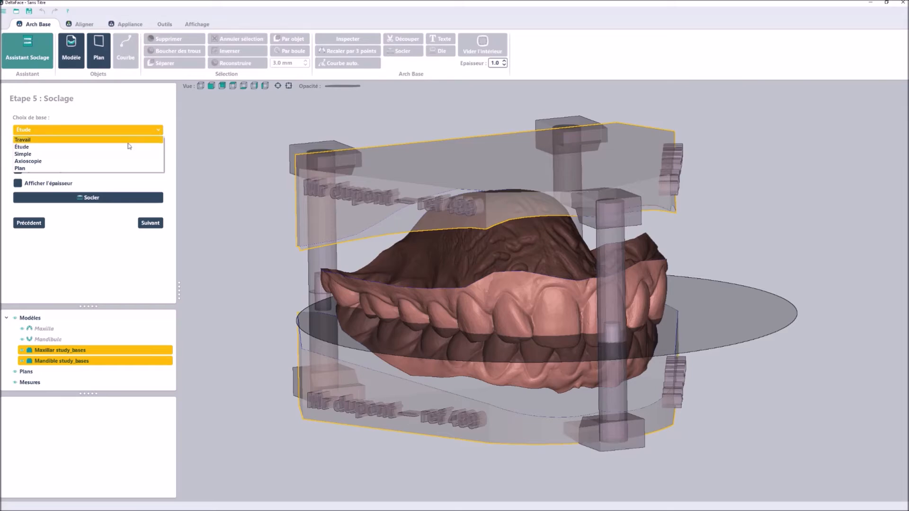
pyautogui.click(134, 139)
pyautogui.click(160, 132)
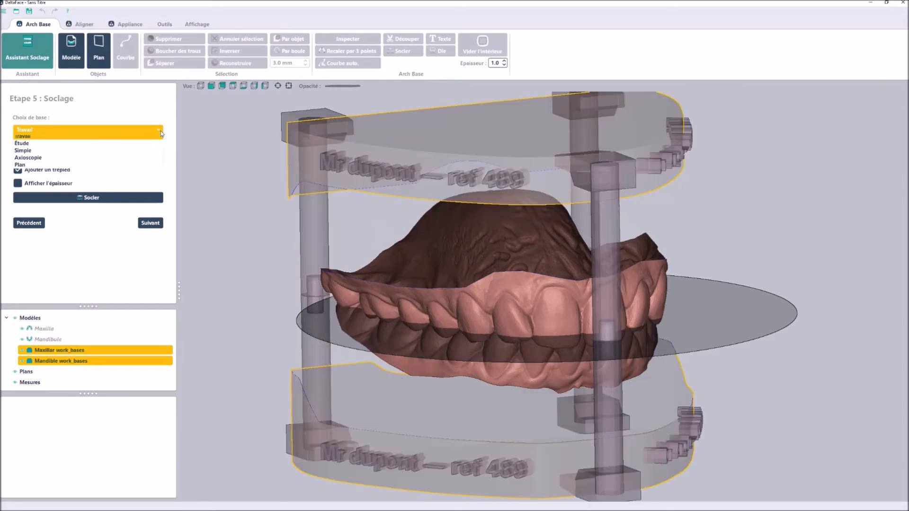
pyautogui.click(146, 168)
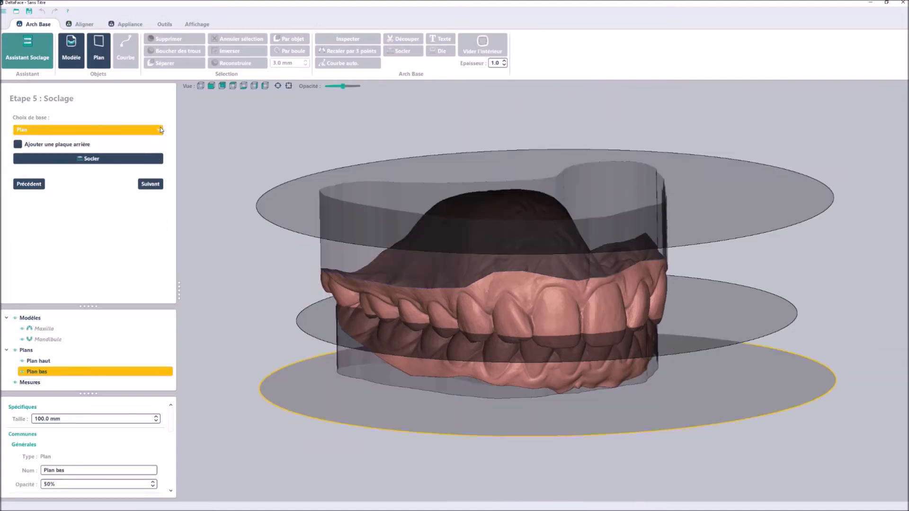
pyautogui.click(159, 129)
pyautogui.click(149, 147)
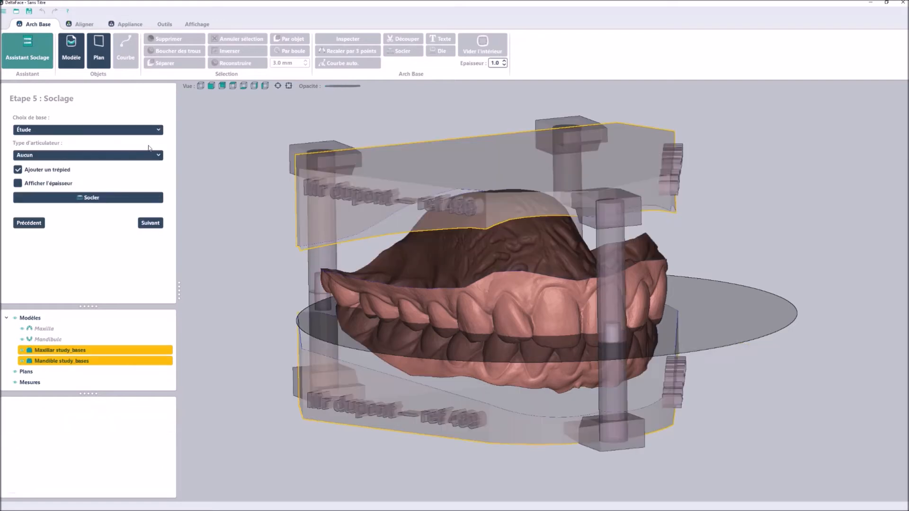
# Set the articulator type to Twister and check its attachments at the back of the study bases.
pyautogui.click(159, 156)
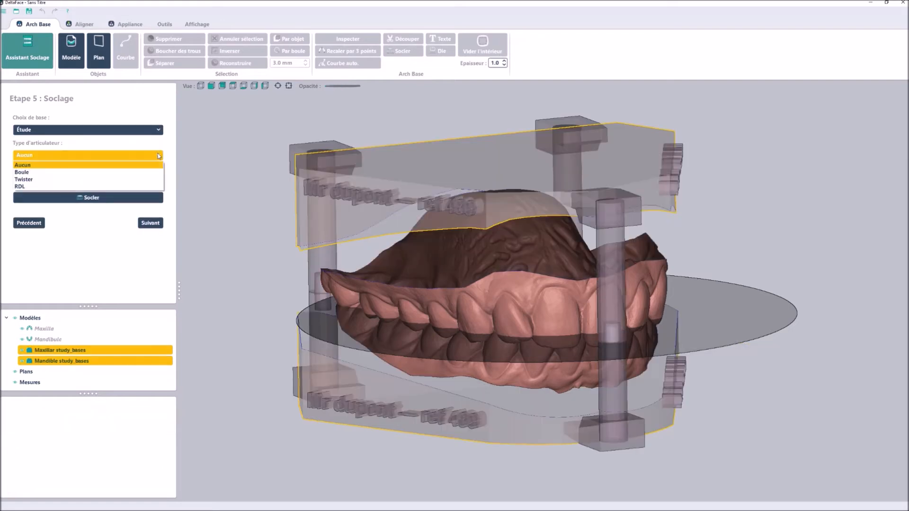
pyautogui.click(128, 179)
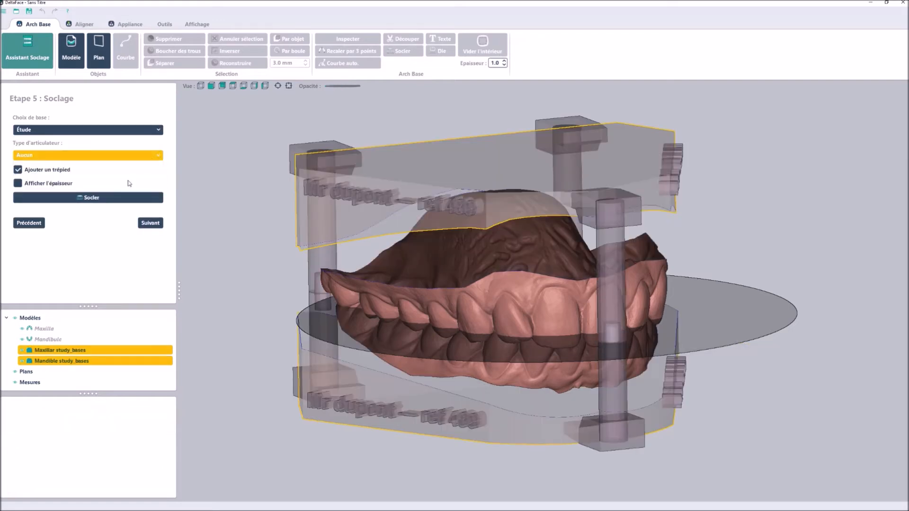
pyautogui.moveTo(412, 298); pyautogui.dragTo(478, 237, button='middle')
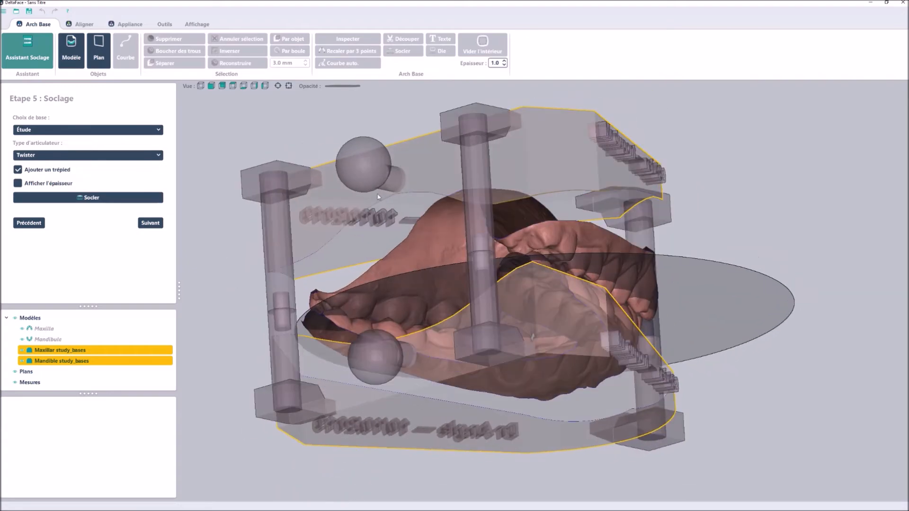
pyautogui.scroll(5, 339, 169)
pyautogui.scroll(-5, 339, 169)
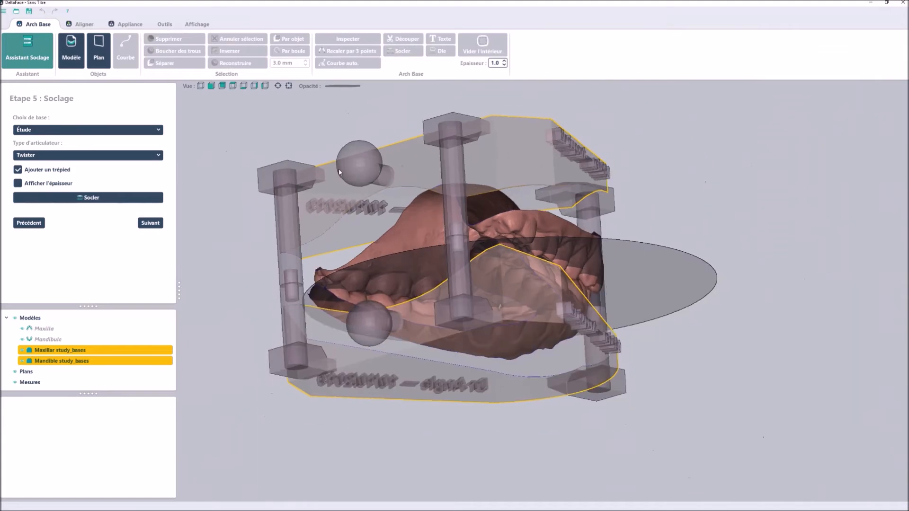
# Set the articulator type to RDL and examine its attachments at the back of the study bases.
pyautogui.moveTo(467, 223); pyautogui.dragTo(441, 222, button='middle')
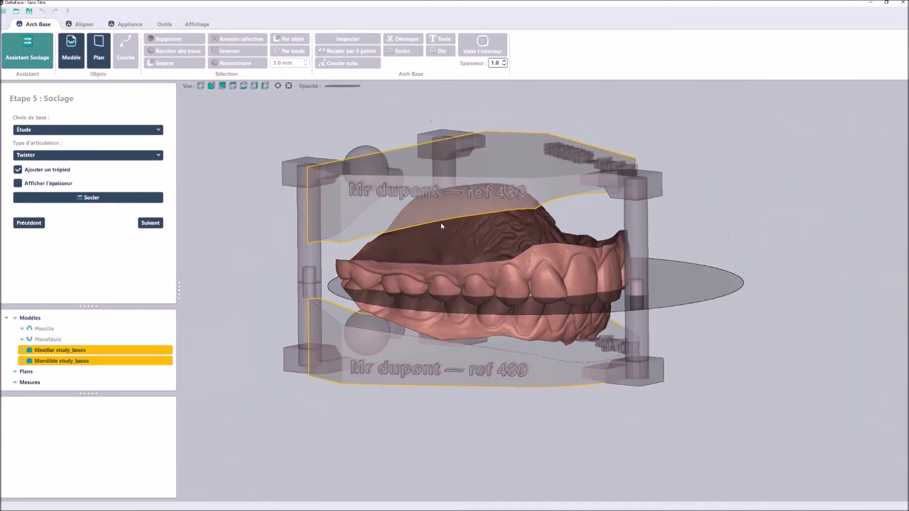
pyautogui.click(154, 157)
pyautogui.click(130, 186)
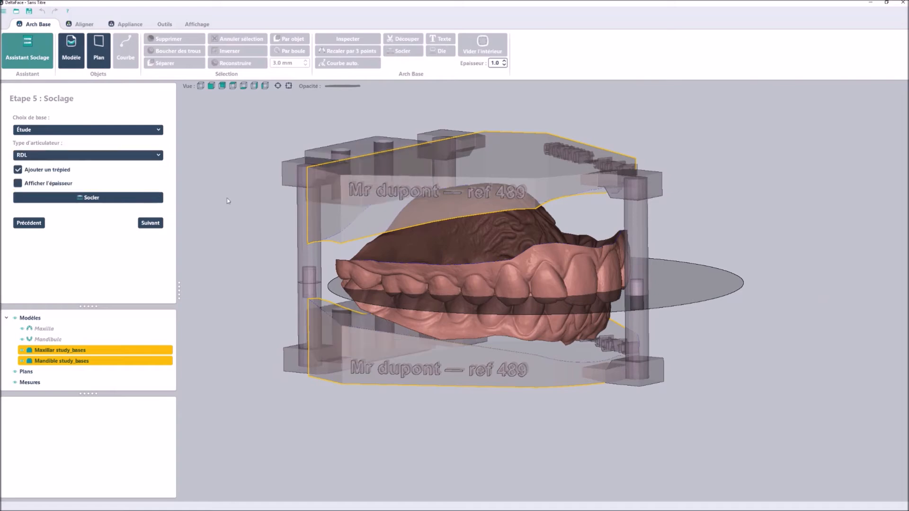
pyautogui.moveTo(327, 270); pyautogui.dragTo(346, 279, button='middle')
pyautogui.moveTo(399, 278); pyautogui.dragTo(344, 294, button='middle')
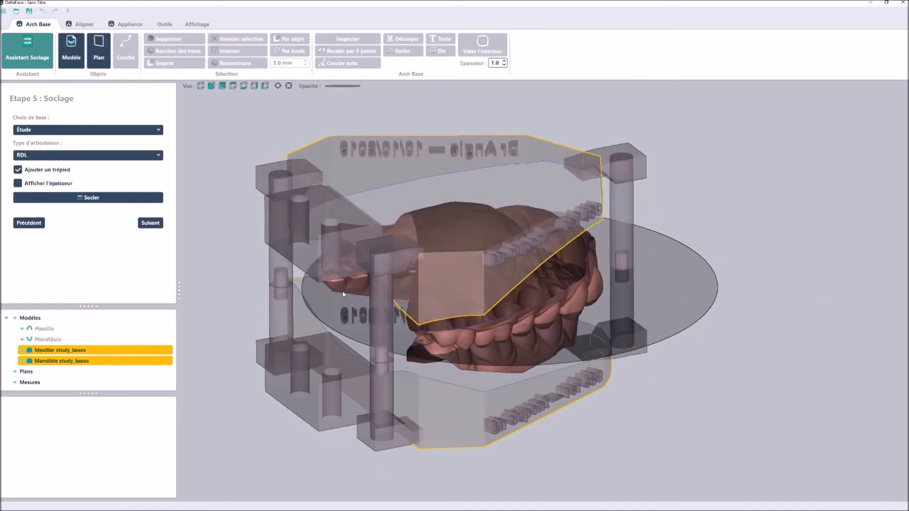
pyautogui.scroll(3, 326, 361)
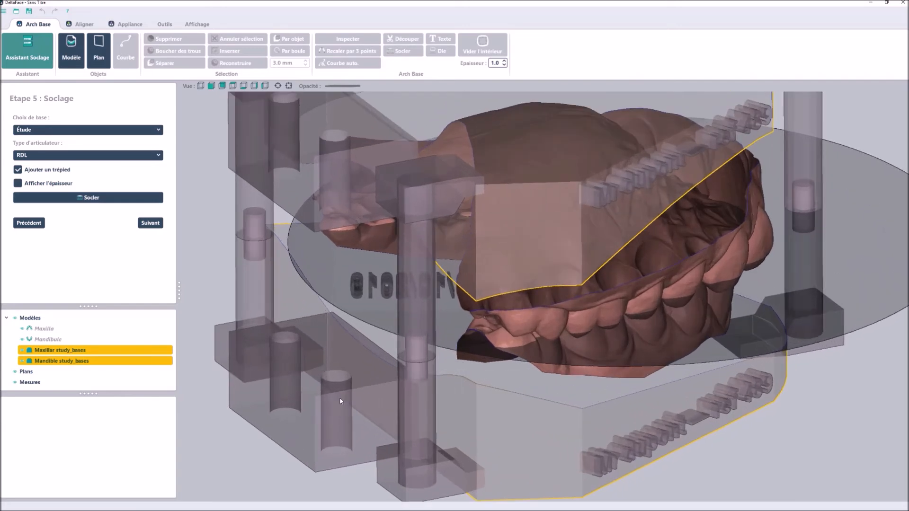
pyautogui.moveTo(532, 390); pyautogui.dragTo(504, 419, button='middle')
pyautogui.scroll(-3, 507, 368)
pyautogui.moveTo(529, 358); pyautogui.dragTo(530, 346, button='middle')
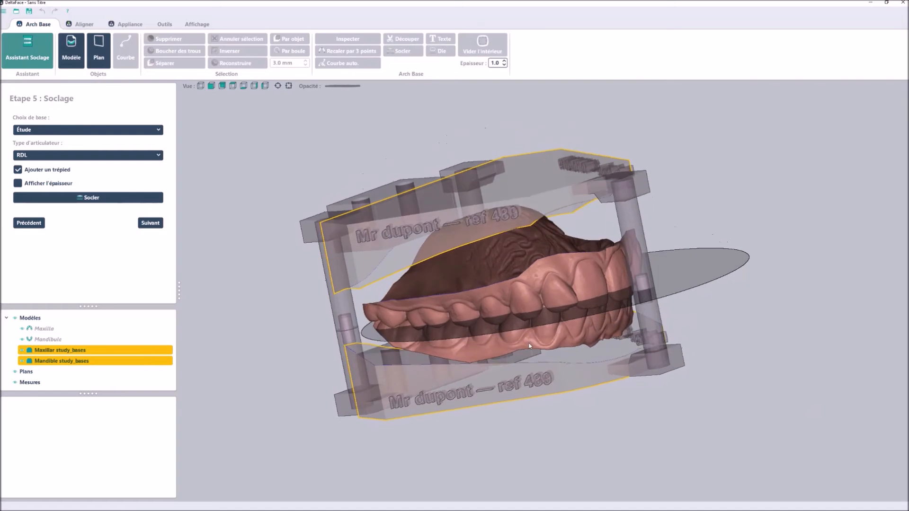
# Keep the tripod option enabled and generate the Étude bases on both arches.
pyautogui.click(17, 170)
pyautogui.click(17, 169)
pyautogui.click(119, 200)
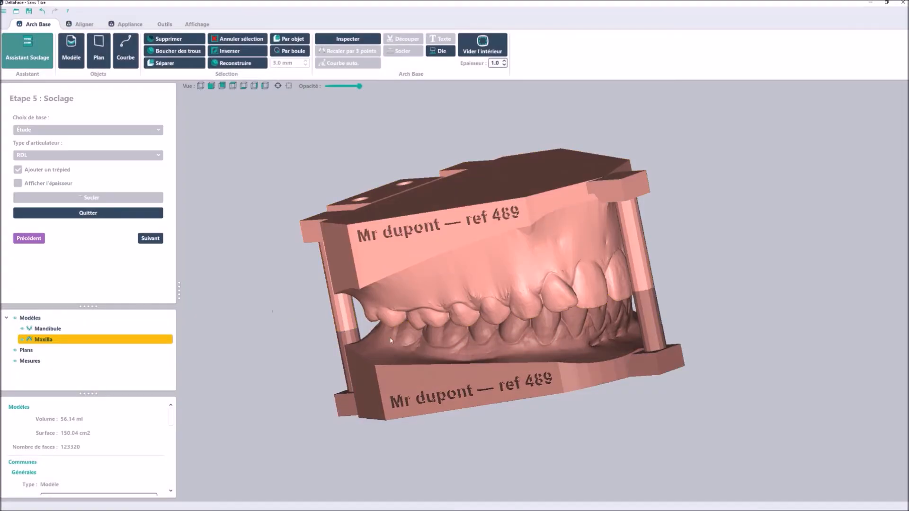
# Examine the based models from the side and front, and check the volumes of the maxilla and mandible.
pyautogui.moveTo(460, 360)
pyautogui.mouseDown()
pyautogui.moveTo(440, 340)
pyautogui.moveTo(475, 375)
pyautogui.moveTo(463, 364)
pyautogui.mouseUp()
pyautogui.moveTo(520, 278); pyautogui.dragTo(494, 303)
pyautogui.scroll(2, 495, 302)
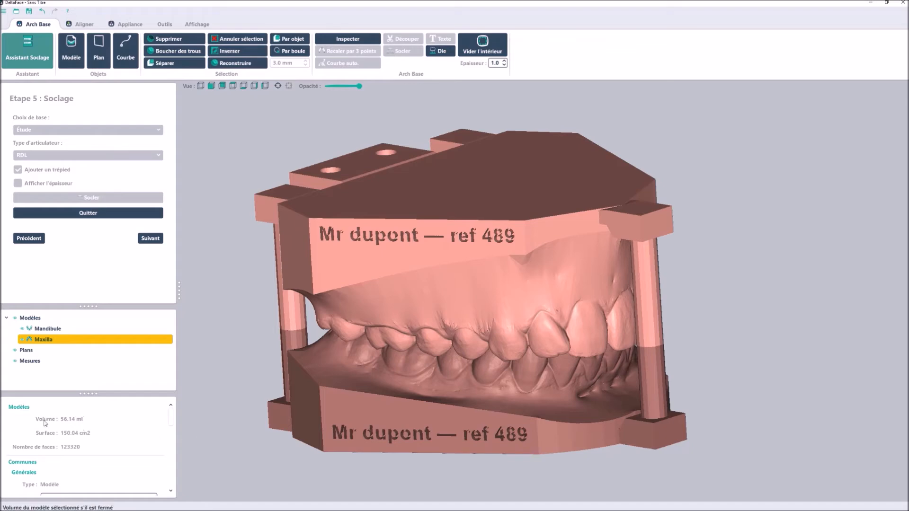
pyautogui.click(339, 378)
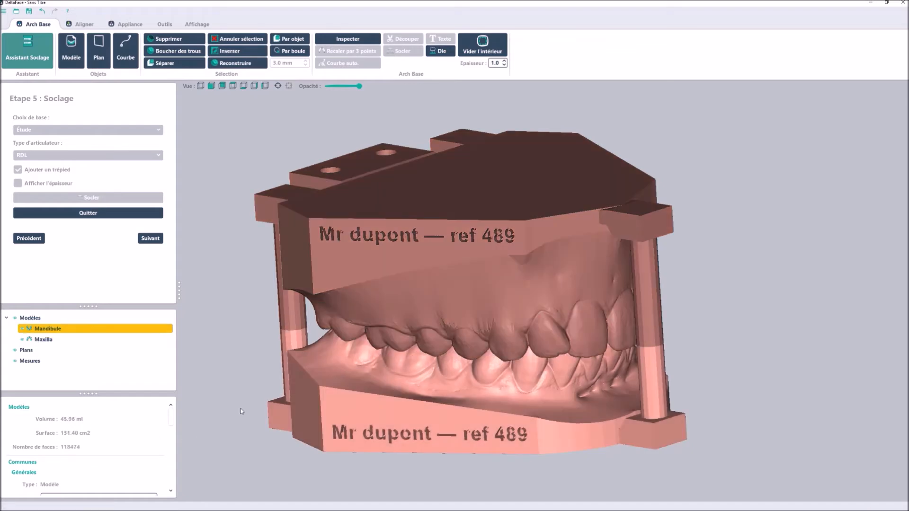
pyautogui.click(343, 265)
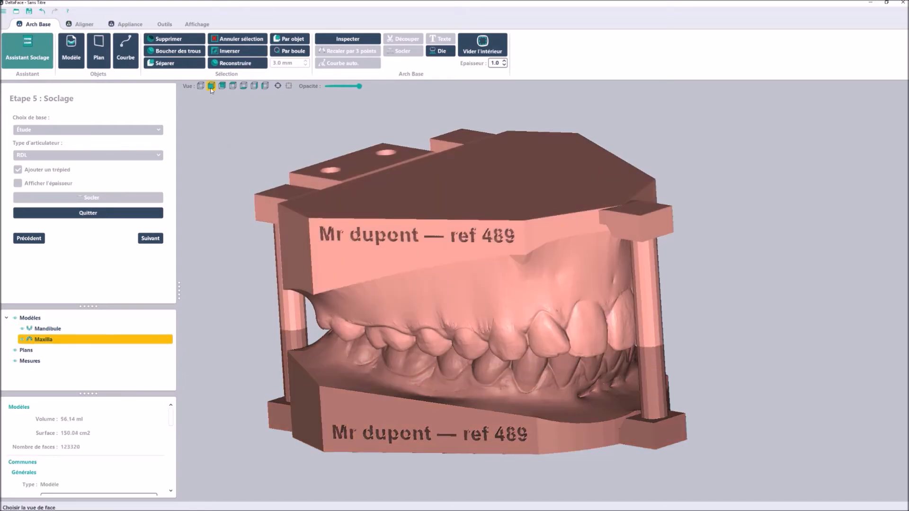
pyautogui.click(254, 85)
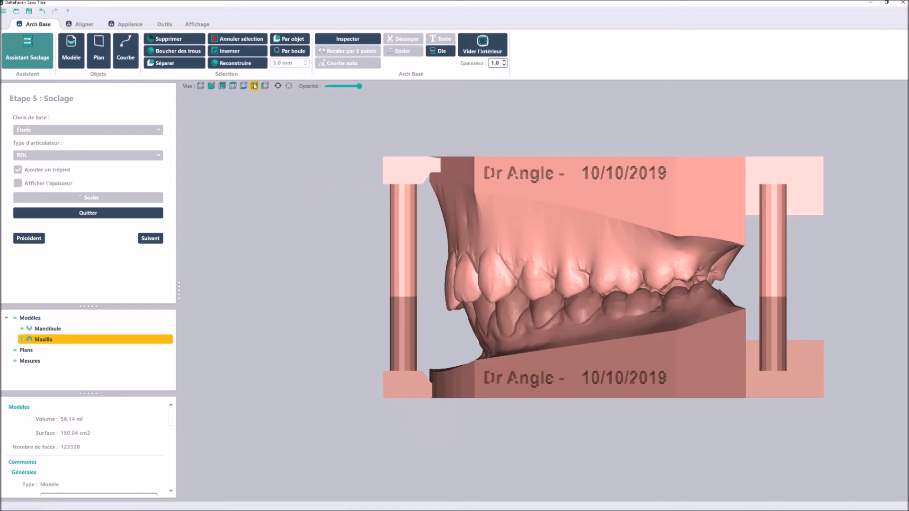
pyautogui.click(211, 86)
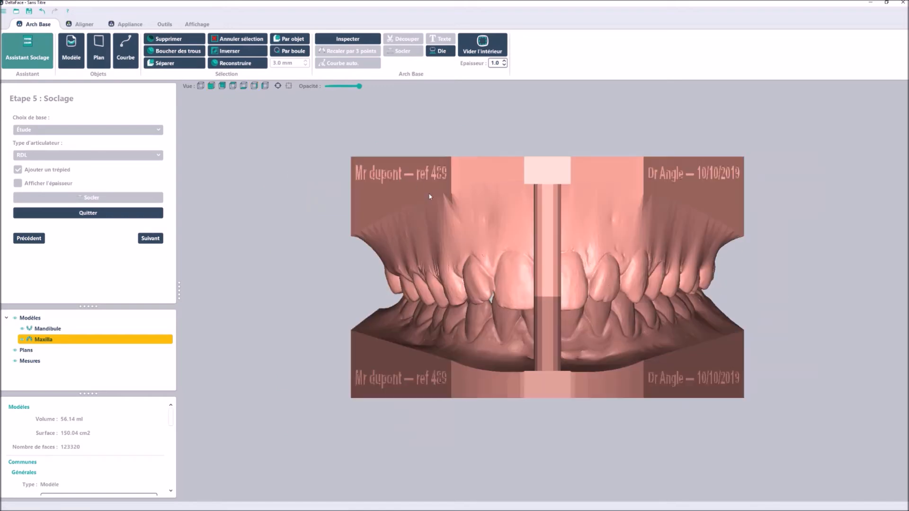
pyautogui.moveTo(428, 209); pyautogui.dragTo(476, 222, button='middle')
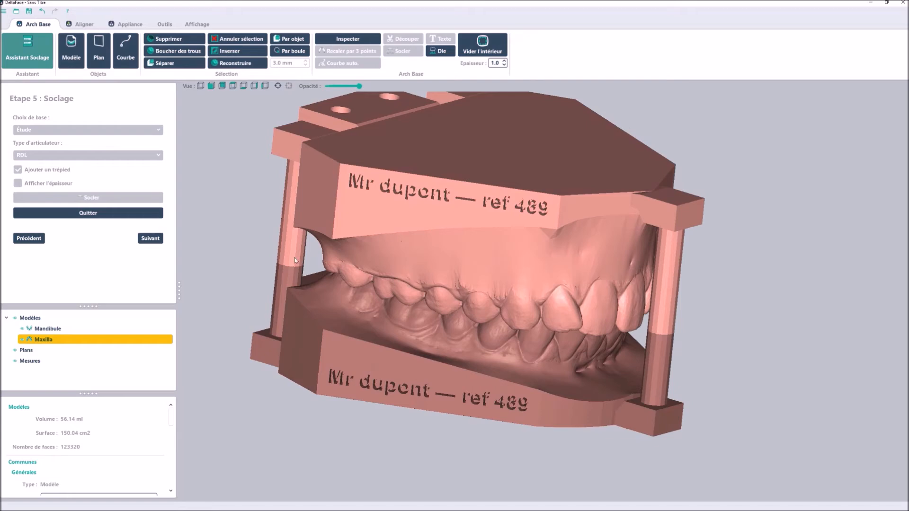
# Advance to the hollowing stage, set the wall thickness to 1.2, and hollow out the models without keeping the bottom.
pyautogui.click(155, 239)
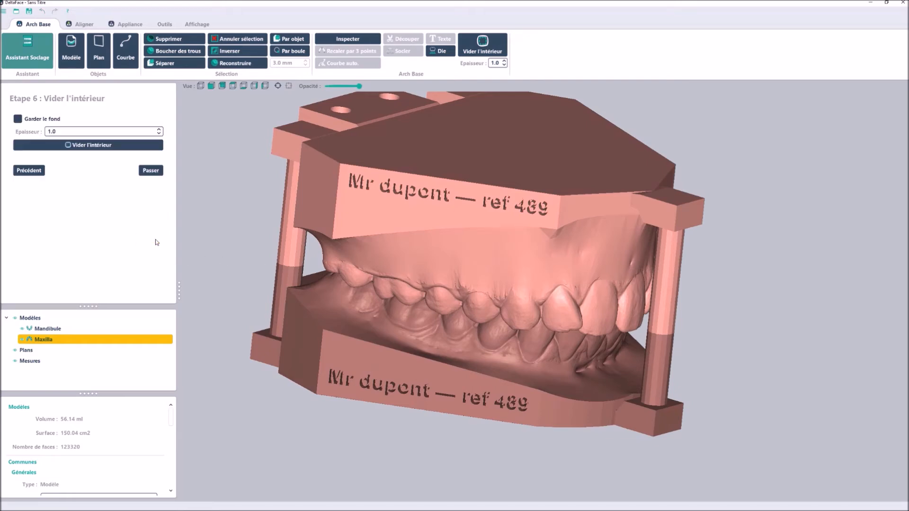
pyautogui.click(160, 130)
pyautogui.click(160, 129)
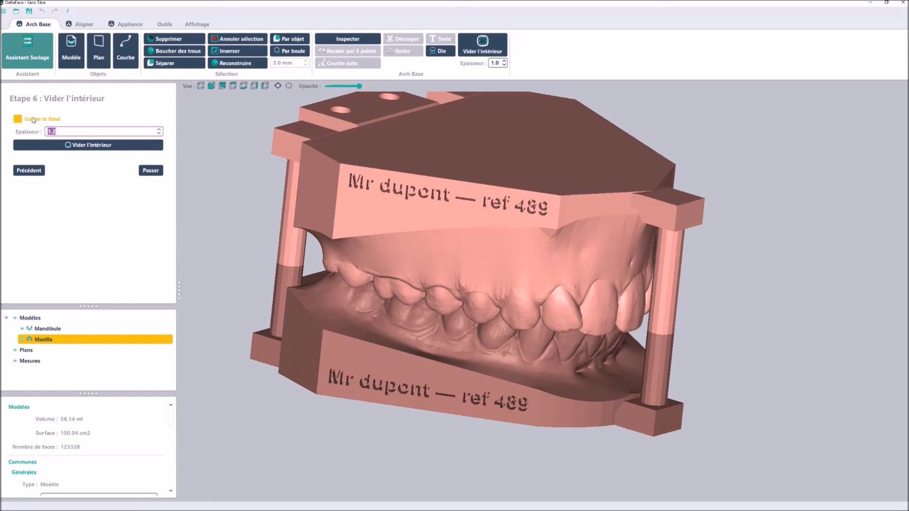
pyautogui.click(132, 144)
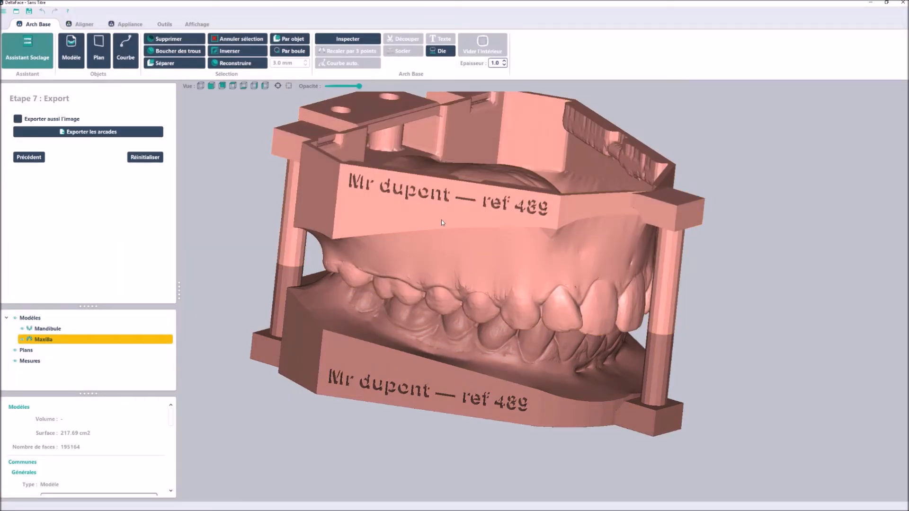
# Examine the hollowed interior of the maxillary model from above and around its walls.
pyautogui.moveTo(443, 219); pyautogui.dragTo(428, 272, button='middle')
pyautogui.moveTo(473, 296); pyautogui.dragTo(472, 339)
pyautogui.scroll(-3, 485, 277)
pyautogui.scroll(4, 483, 267)
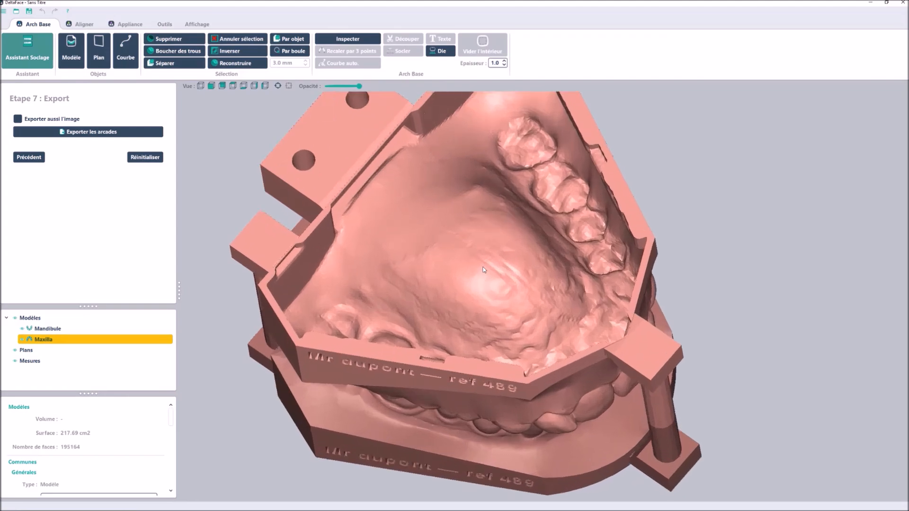
pyautogui.scroll(2, 483, 269)
pyautogui.moveTo(497, 337); pyautogui.dragTo(456, 214)
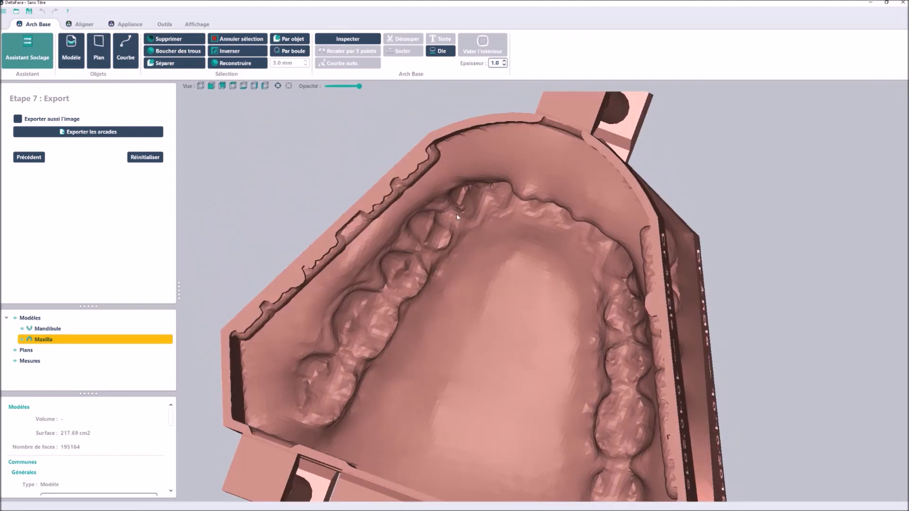
# Select the mandible to check its volume after hollowing, and inspect both bases from the side.
pyautogui.click(465, 309)
pyautogui.moveTo(477, 282); pyautogui.dragTo(531, 386)
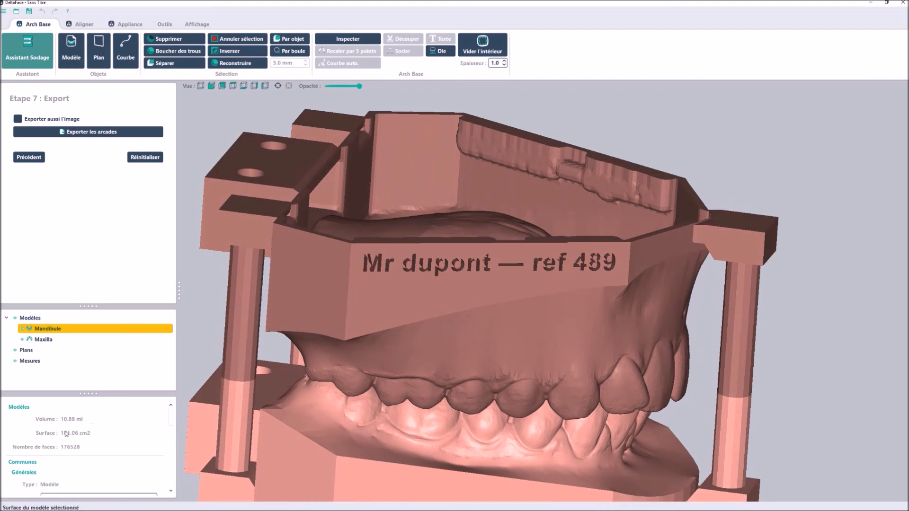
pyautogui.moveTo(433, 459)
pyautogui.mouseDown()
pyautogui.moveTo(416, 450)
pyautogui.moveTo(433, 457)
pyautogui.mouseUp()
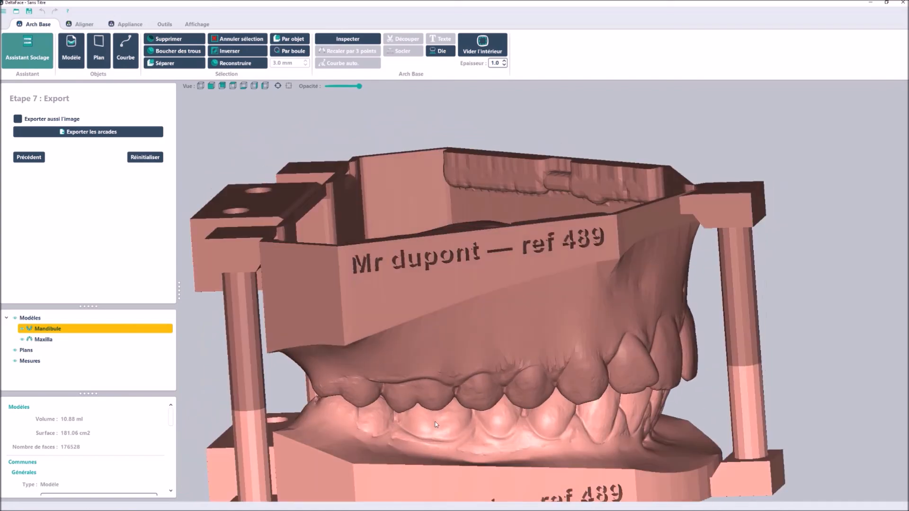
pyautogui.scroll(2, 433, 425)
pyautogui.scroll(-3, 432, 430)
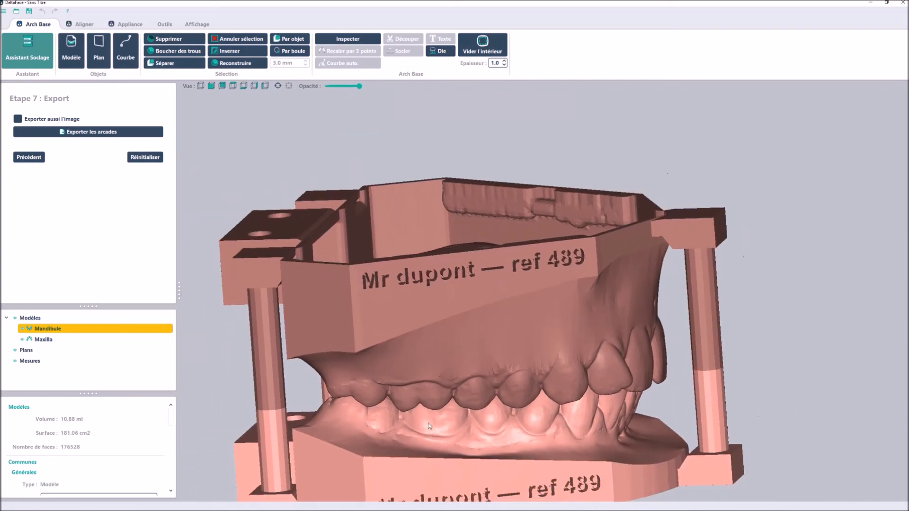
pyautogui.moveTo(427, 430); pyautogui.dragTo(434, 386)
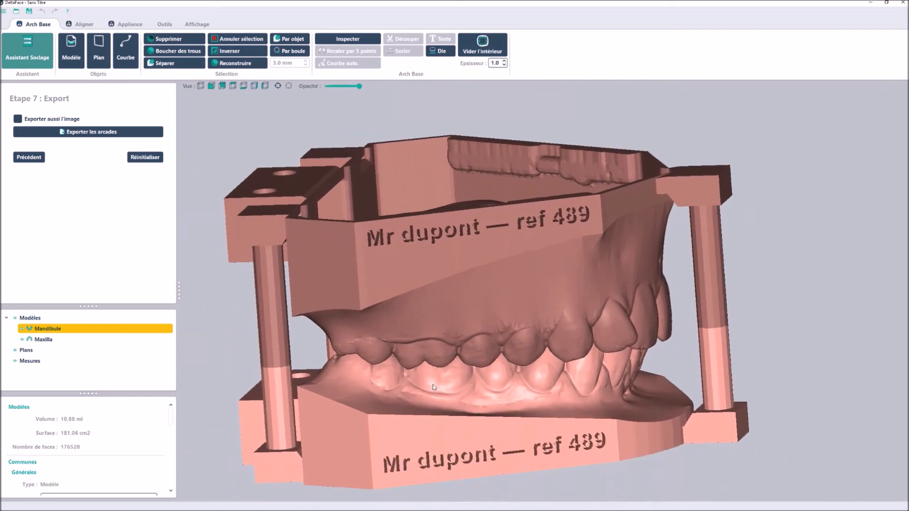
# Export both arches as STL files together with the view image, keeping the proposed folder and file names.
pyautogui.click(18, 120)
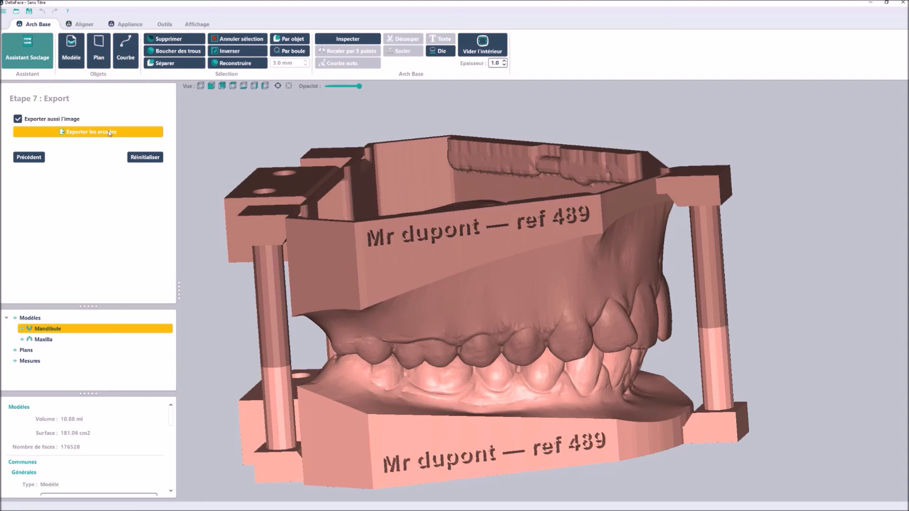
pyautogui.click(109, 133)
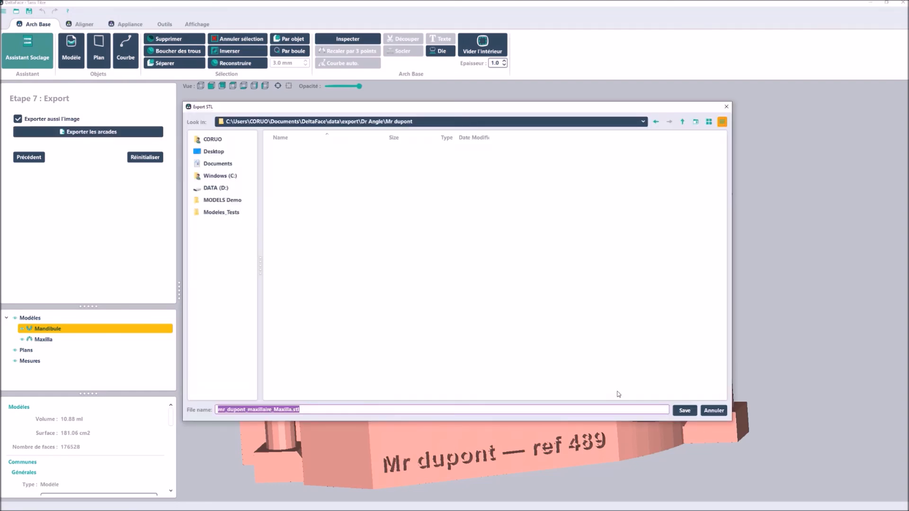
pyautogui.click(684, 411)
pyautogui.click(684, 410)
pyautogui.click(685, 411)
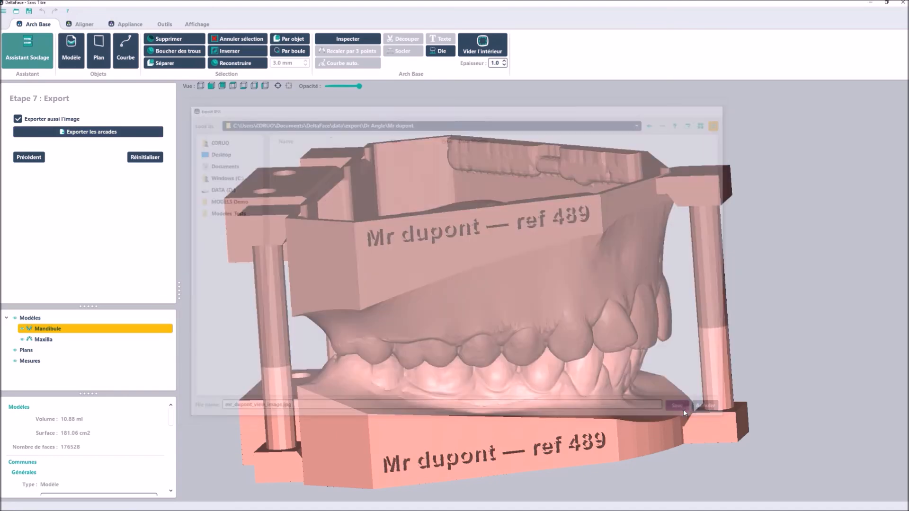
# Switch to the export folder in File Explorer and open the patient's subfolder inside the doctor's folder.
pyautogui.moveTo(338, 510)
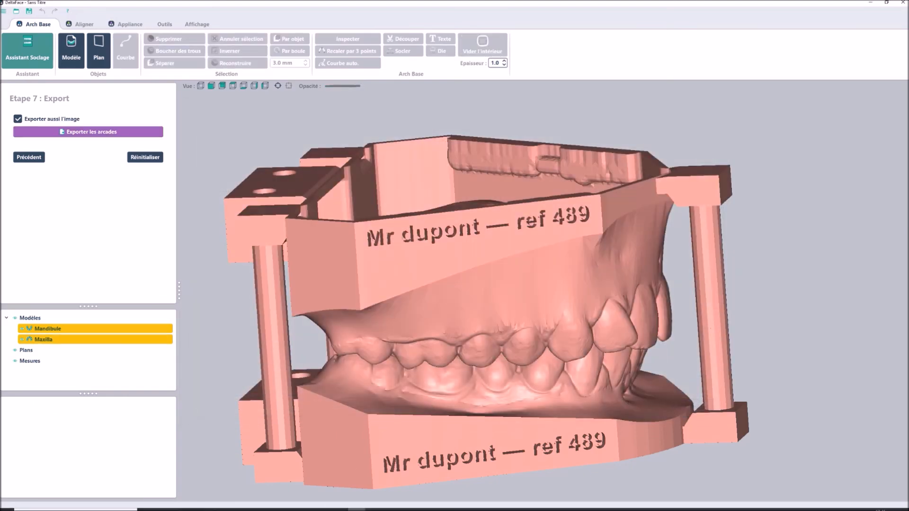
pyautogui.moveTo(164, 508)
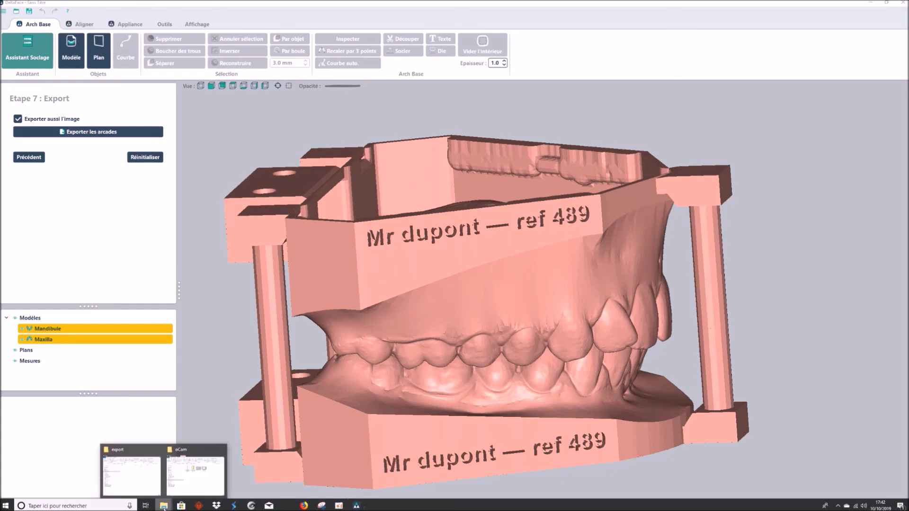
pyautogui.click(122, 453)
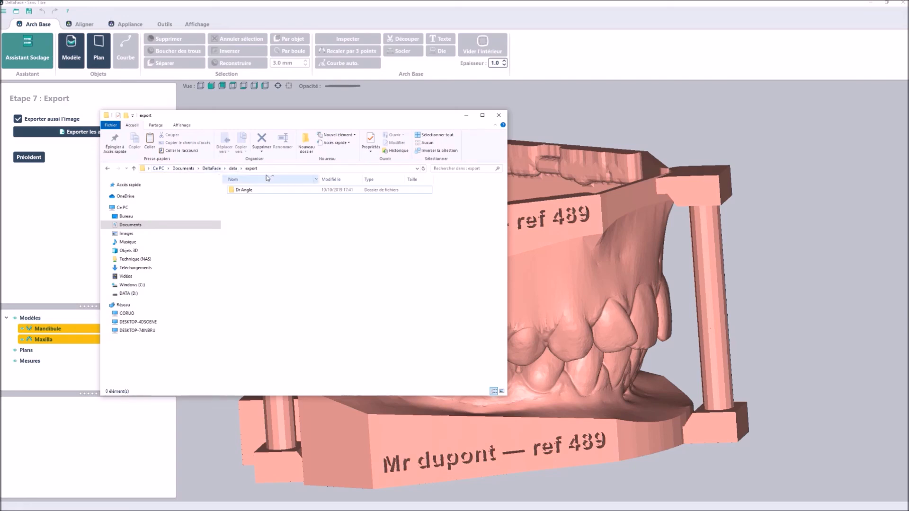
pyautogui.doubleClick(233, 191)
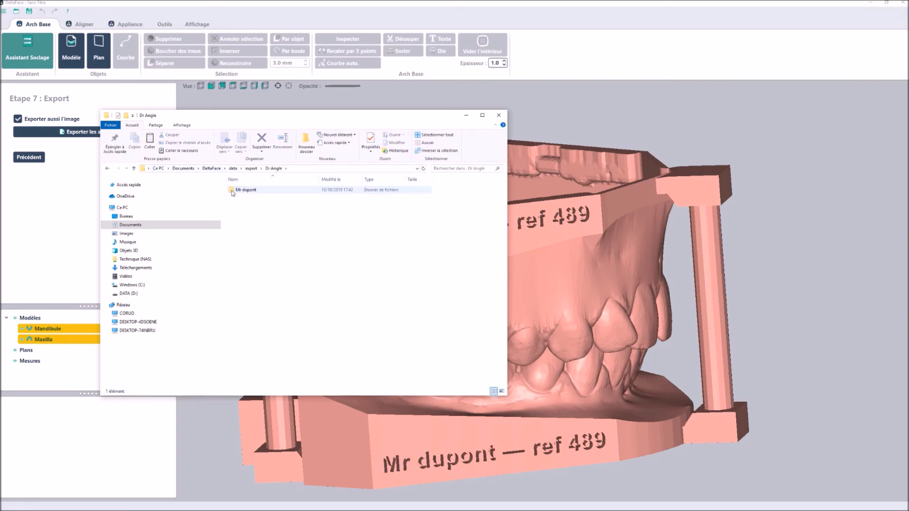
pyautogui.doubleClick(233, 191)
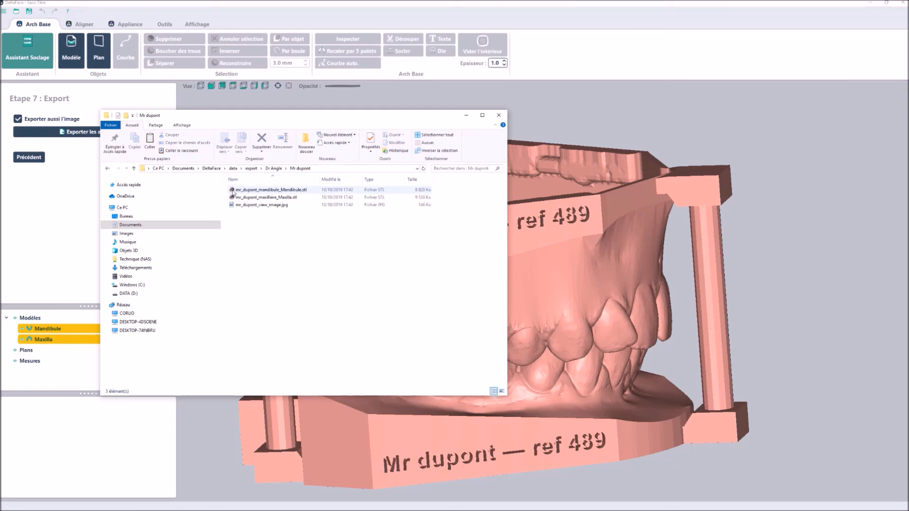
# View the exported JPG image of the arches, then return to the 3D models in DeltaFace.
pyautogui.doubleClick(266, 206)
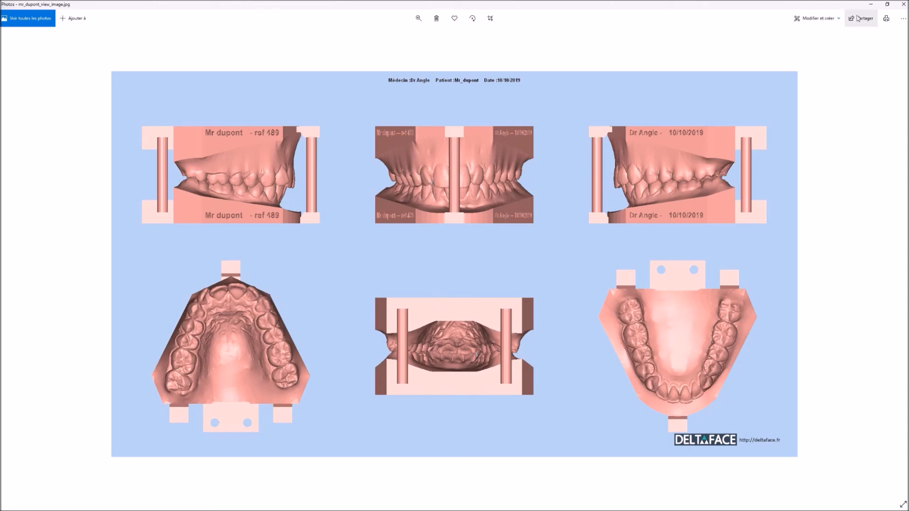
pyautogui.click(870, 6)
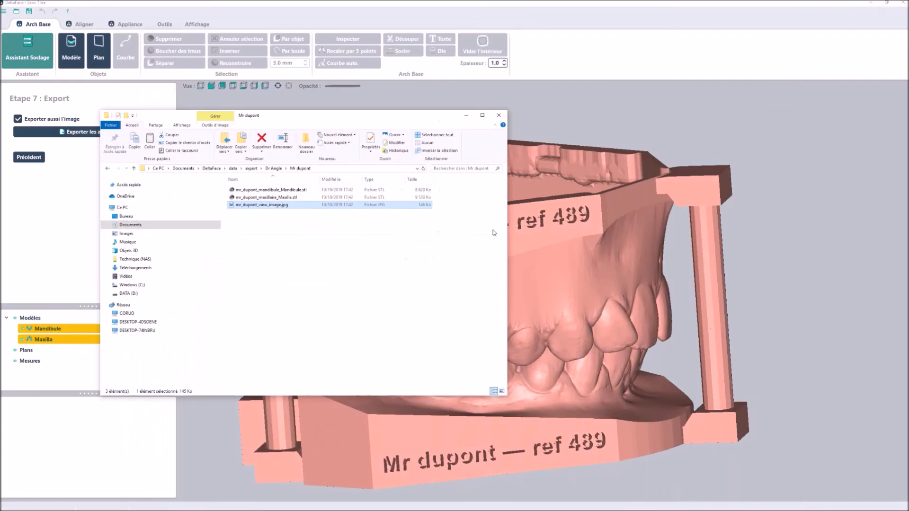
pyautogui.click(466, 115)
pyautogui.moveTo(492, 343)
pyautogui.mouseDown()
pyautogui.moveTo(478, 326)
pyautogui.moveTo(473, 354)
pyautogui.moveTo(475, 347)
pyautogui.mouseUp()
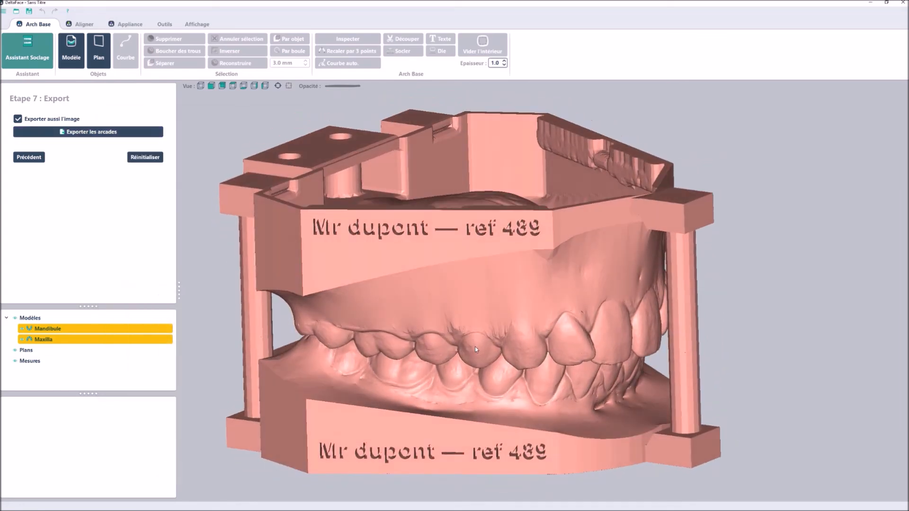